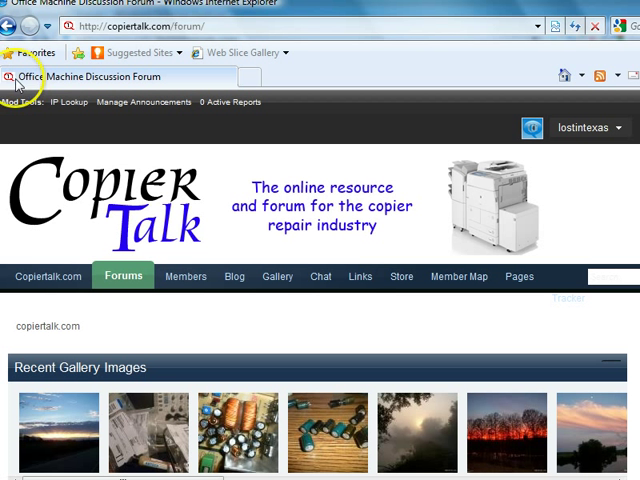
Launch a new blank Internet Explorer window from the CopierTalk forum page.
left_click(210, 344)
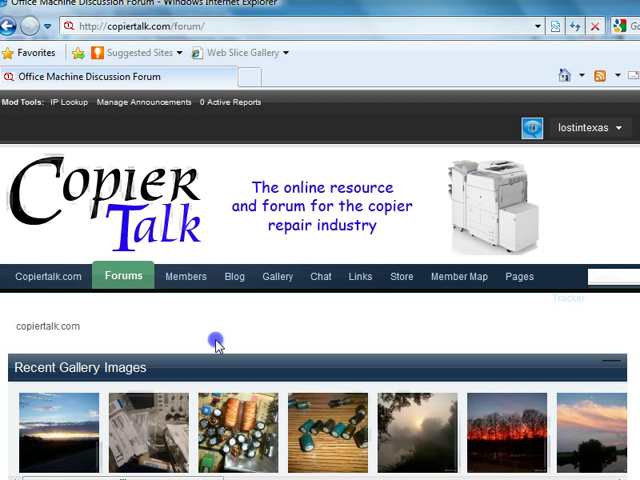
left_click_drag(216, 345, 188, 318)
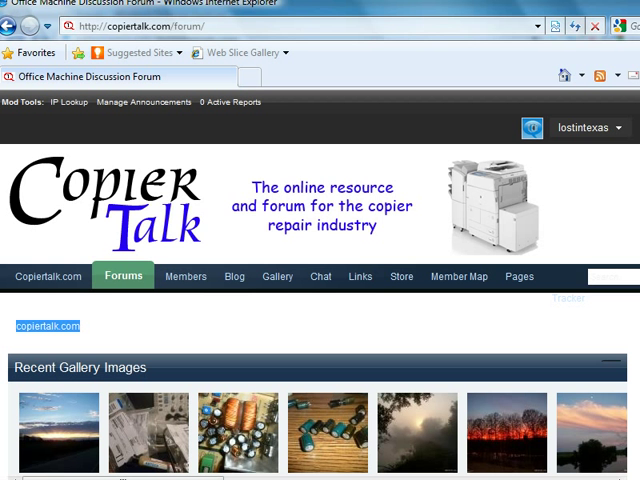
key("ctrl+n")
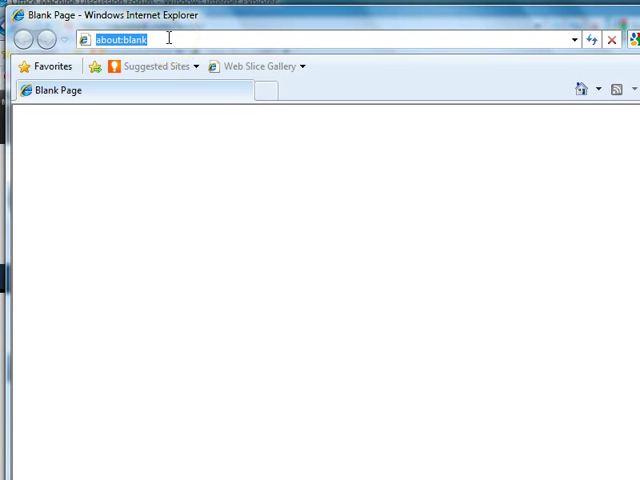
type("10.0.0")
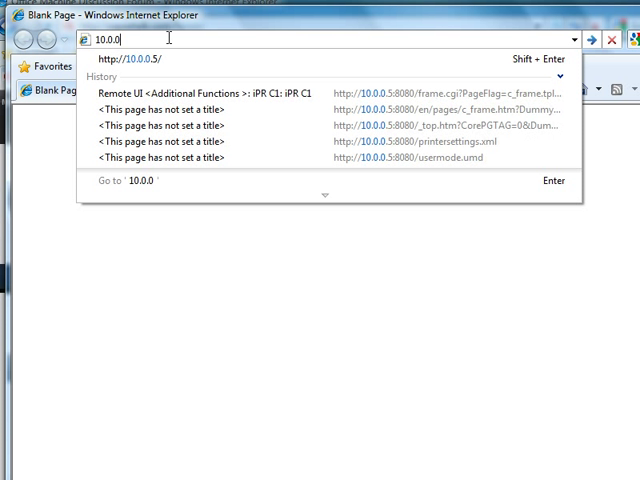
type(".5")
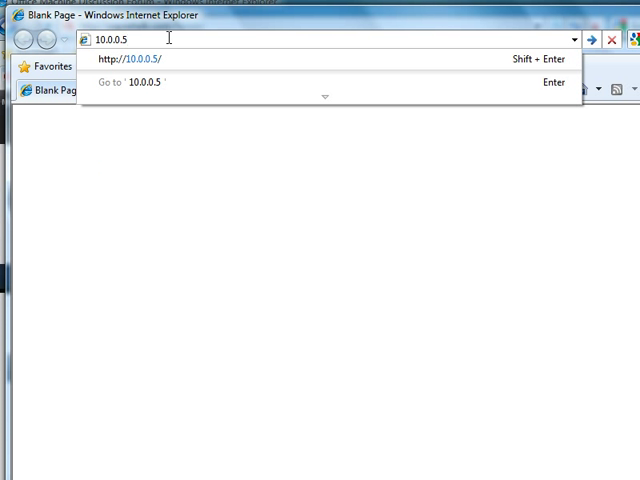
Load the Fiery WebTools page at 10.0.0.5 and launch the printer's Remote UI.
key("Return")
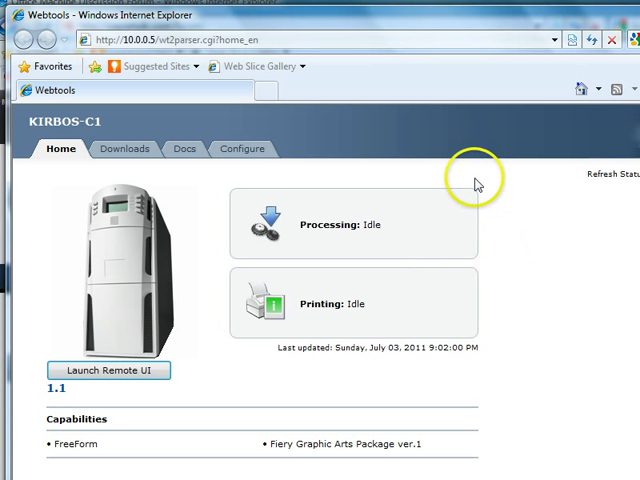
left_click_drag(429, 22, 429, 18)
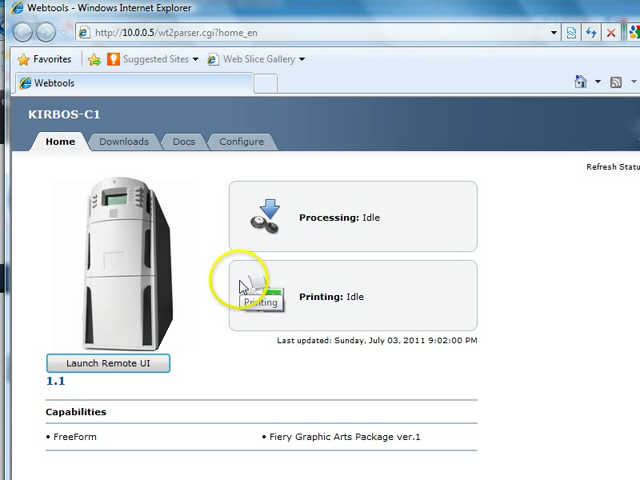
left_click(117, 367)
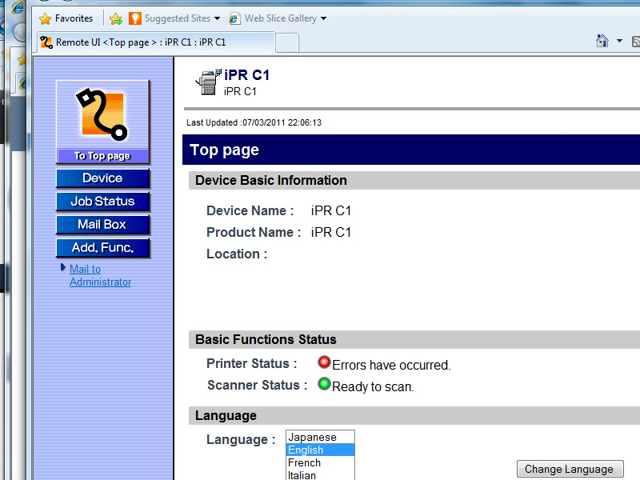
scroll(400, 300, "down", 3)
scroll(400, 300, "down", 3)
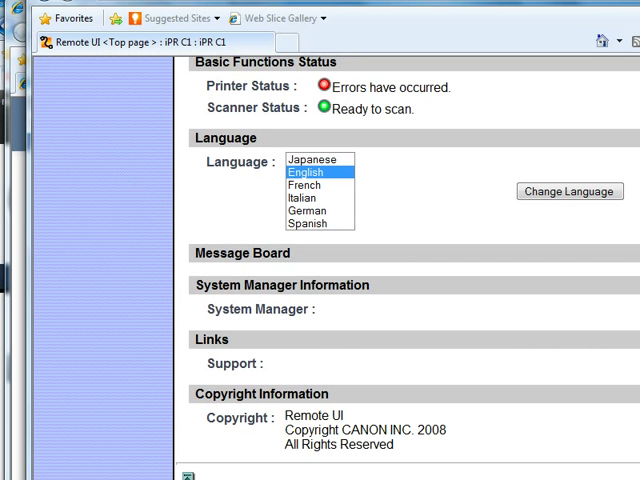
scroll(291, 134, "up", 2)
scroll(291, 134, "up", 3)
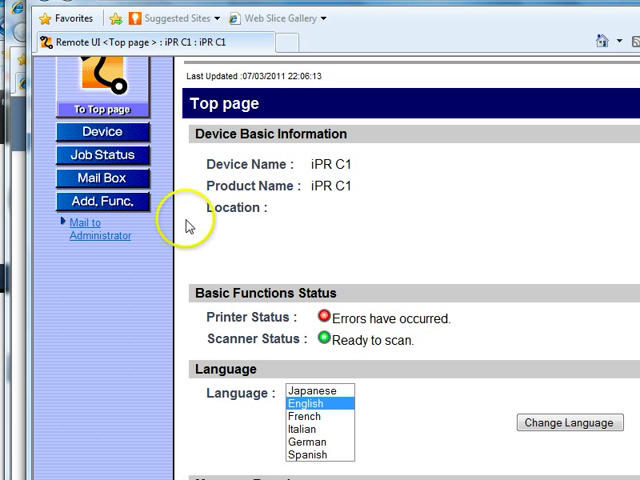
Go to the iPR C1's Add. Func. section from the Remote UI top page.
left_click(112, 205)
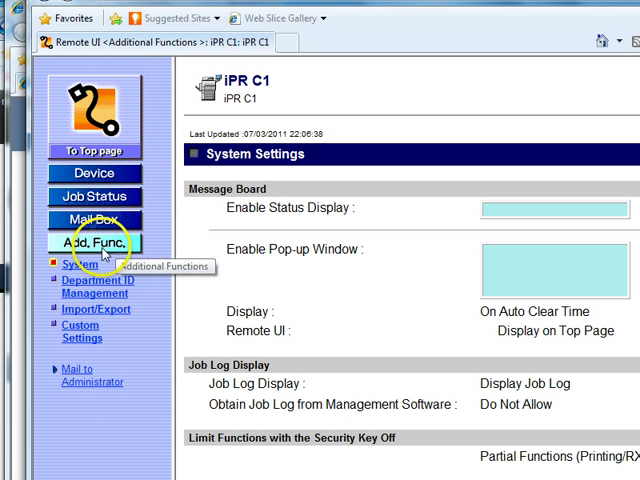
Reach the Import/Export page for Additional Functions listing exportable settings.
left_click(110, 312)
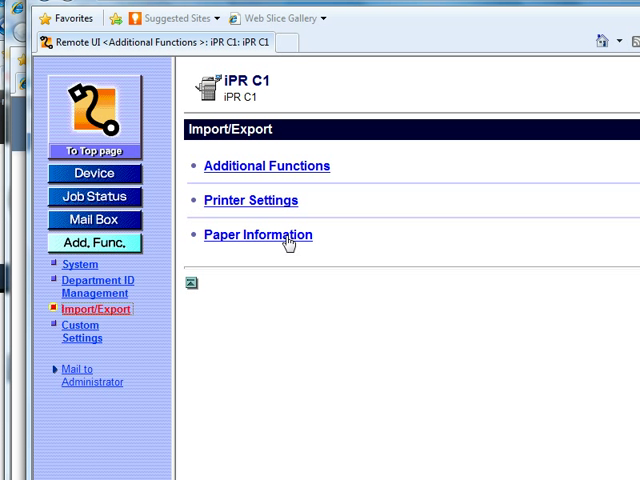
left_click(266, 170)
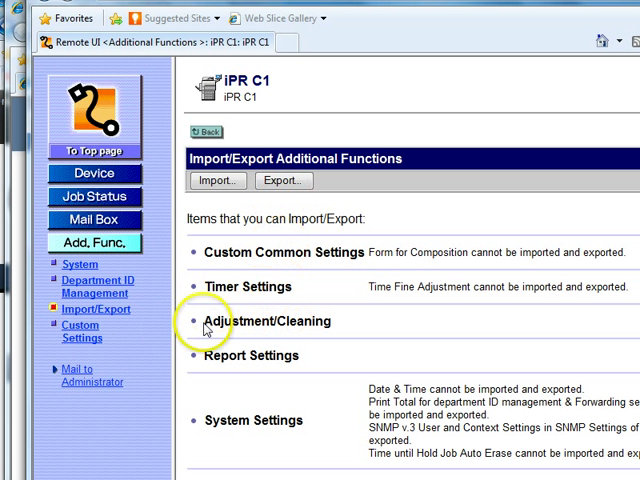
left_click(80, 313)
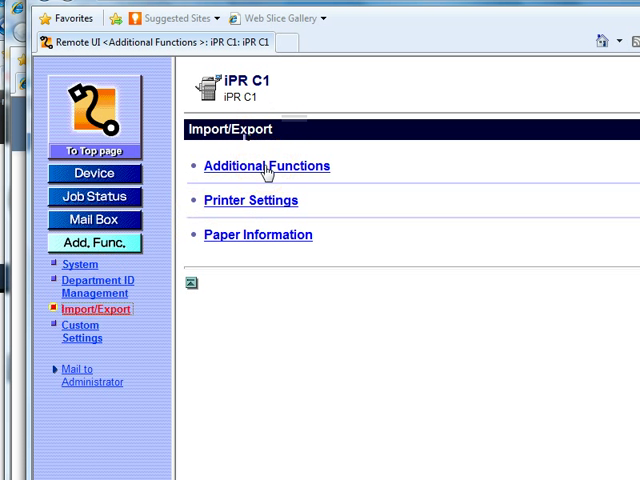
left_click(267, 172)
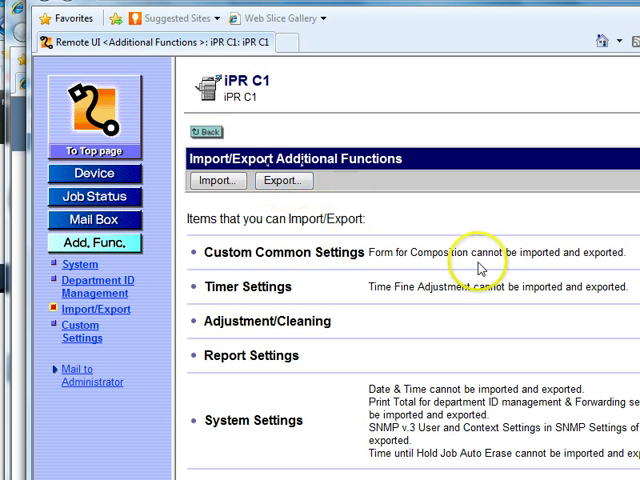
Highlight the Form for Composition, Time Fine Adjustment and System Settings export notes.
left_click_drag(371, 252, 393, 330)
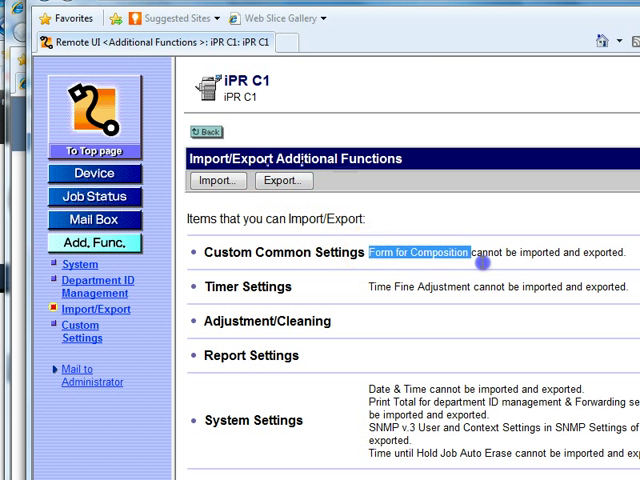
left_click(370, 287)
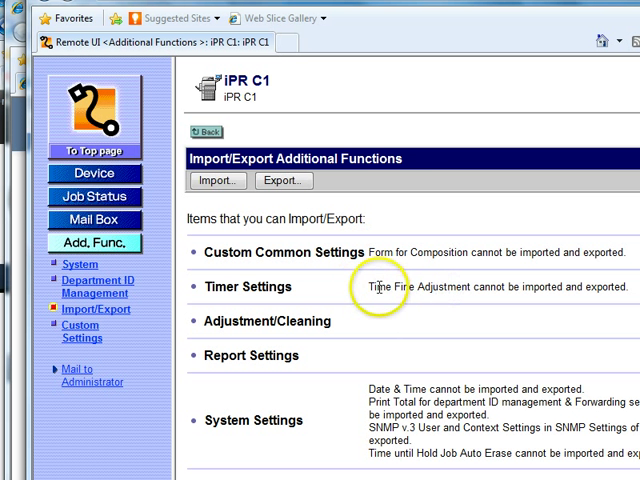
mouse_move(372, 284)
left_mouse_down()
mouse_move(440, 267)
mouse_move(464, 300)
left_mouse_up()
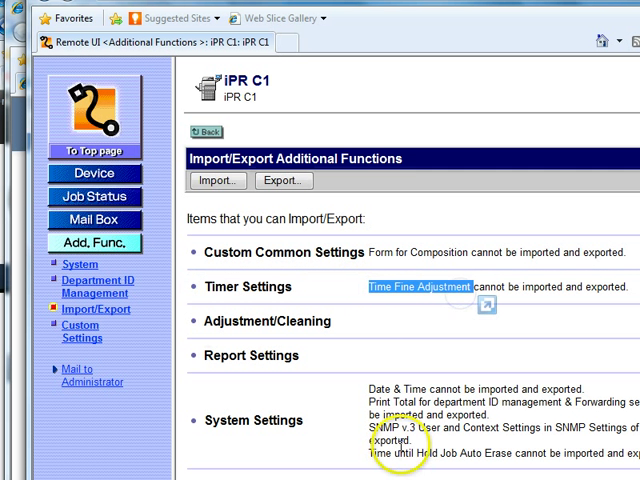
left_click_drag(369, 386, 406, 452)
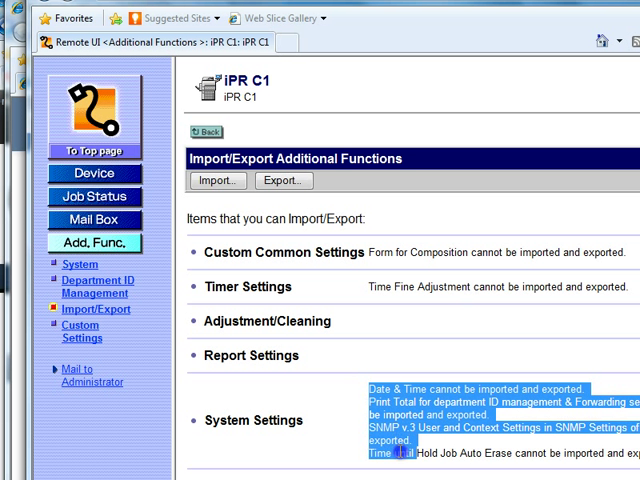
left_click(323, 419)
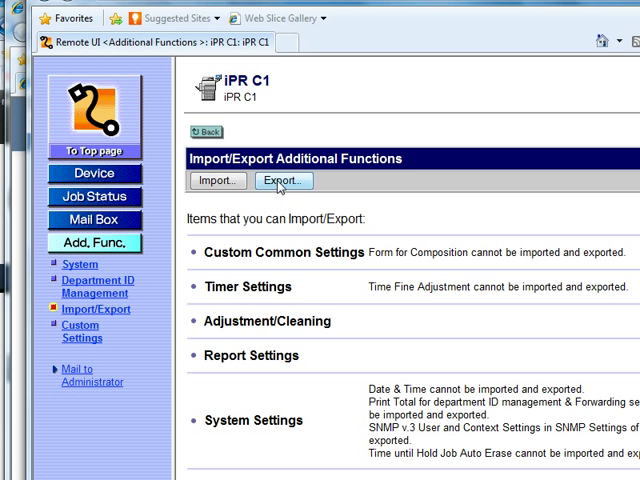
Export the additional functions and save the usermode.umd file into the service manuals folder.
left_click(280, 183)
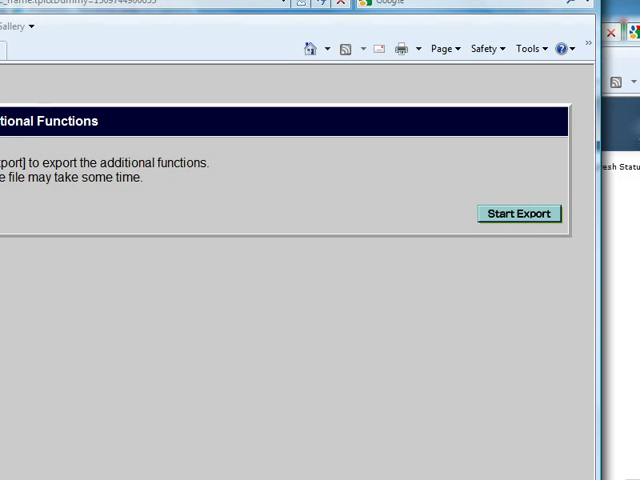
left_click(507, 216)
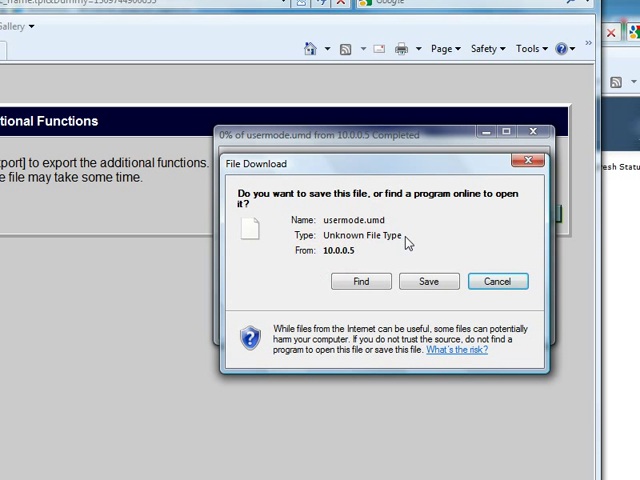
left_click(427, 284)
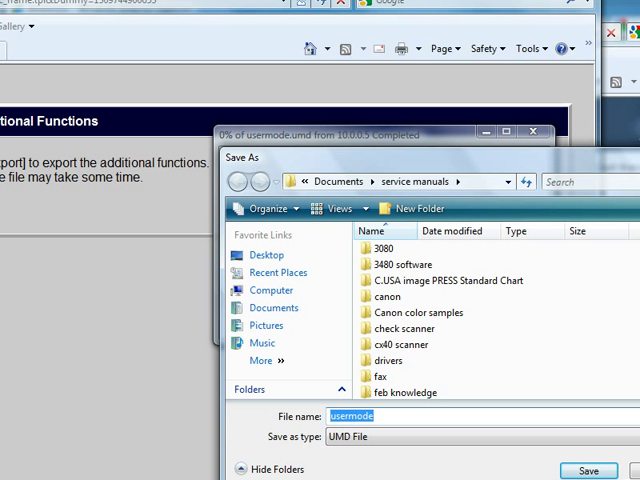
scroll(495, 315, "down", 1)
scroll(495, 315, "down", 2)
scroll(495, 315, "down", 3)
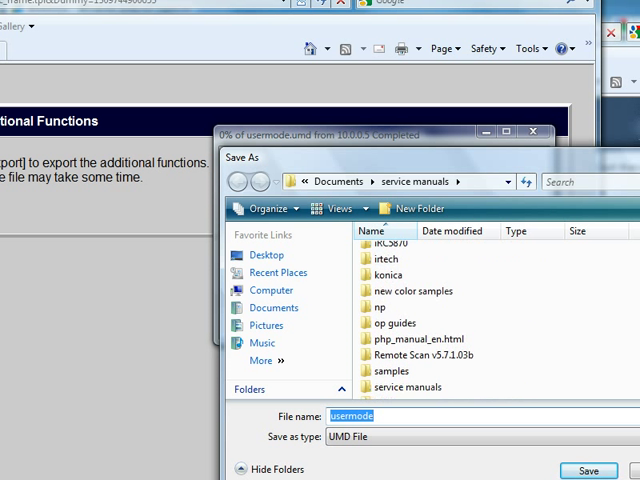
scroll(495, 315, "down", 1)
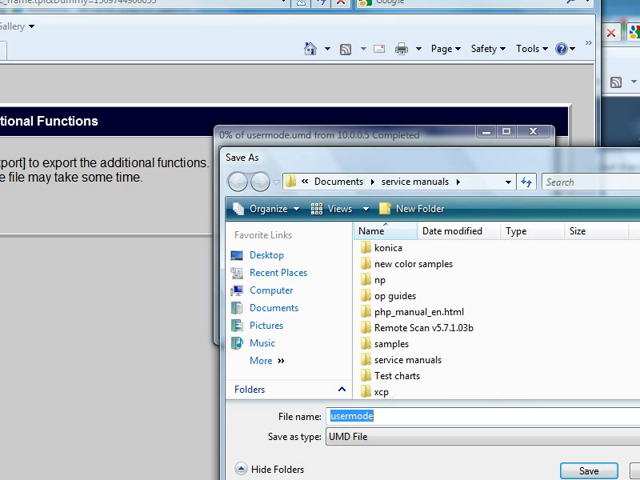
left_click(598, 470)
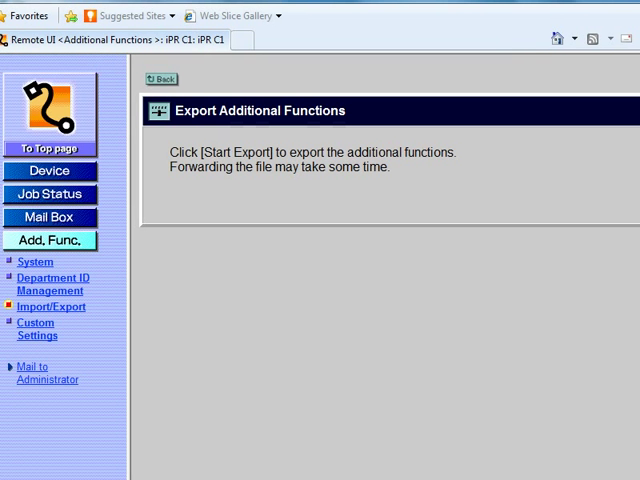
Reach the Import Additional Functions page from the Import/Export list.
left_click(59, 313)
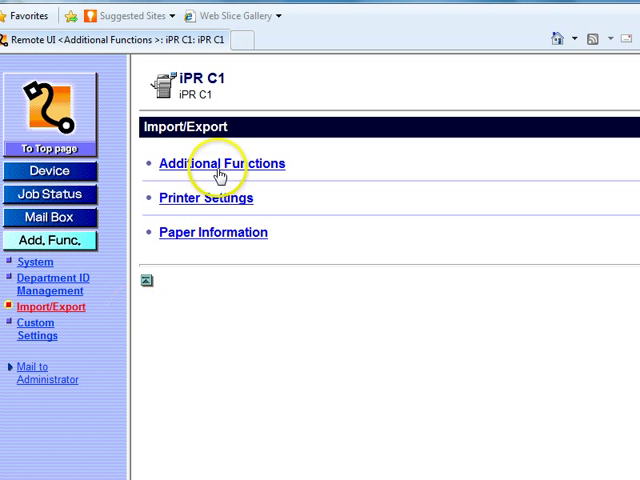
left_click(220, 165)
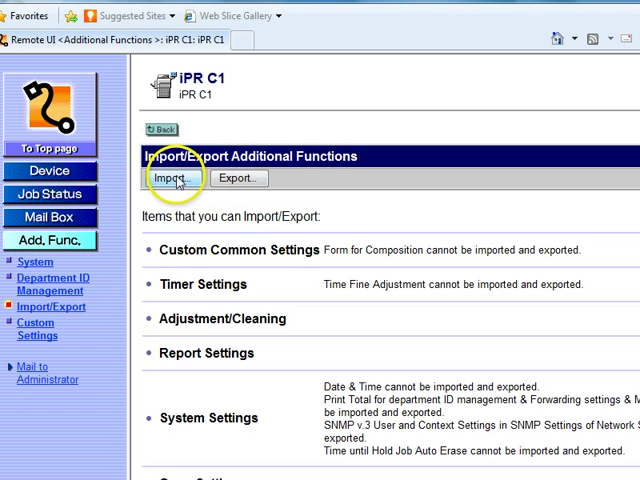
left_click(174, 179)
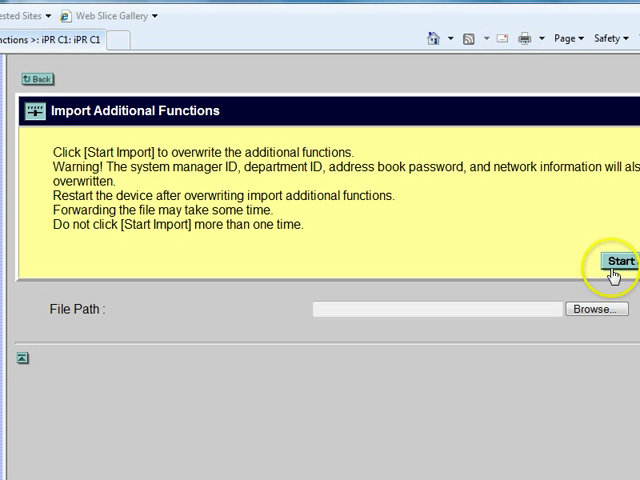
Browse for an import file and dismiss the file chooser without choosing one.
left_click(598, 310)
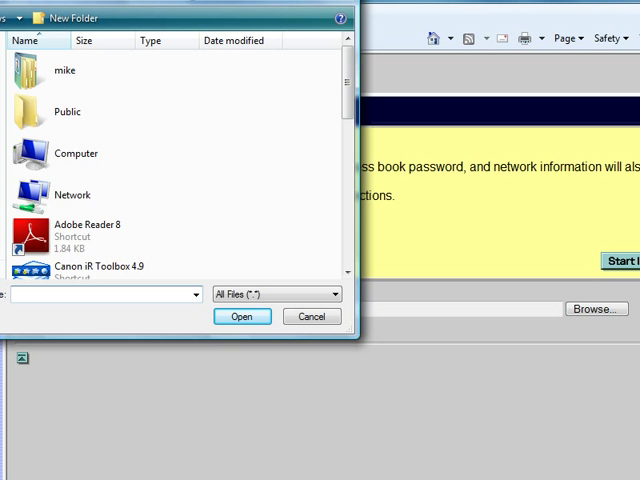
left_click(293, 17)
key("Escape")
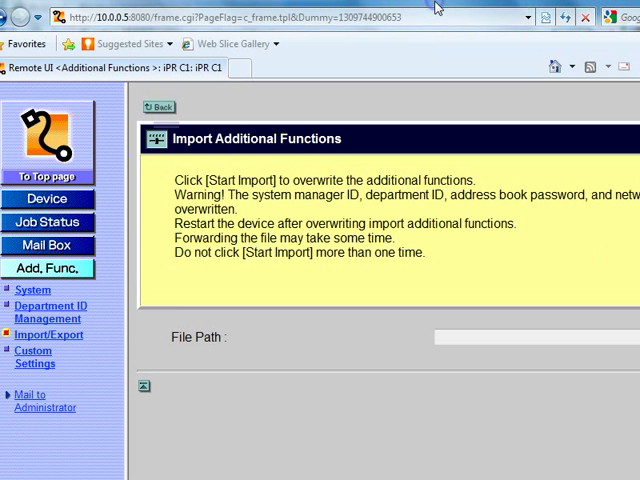
Go to Custom Settings and the Backup page under Backup/Restore Settings.
left_click(55, 340)
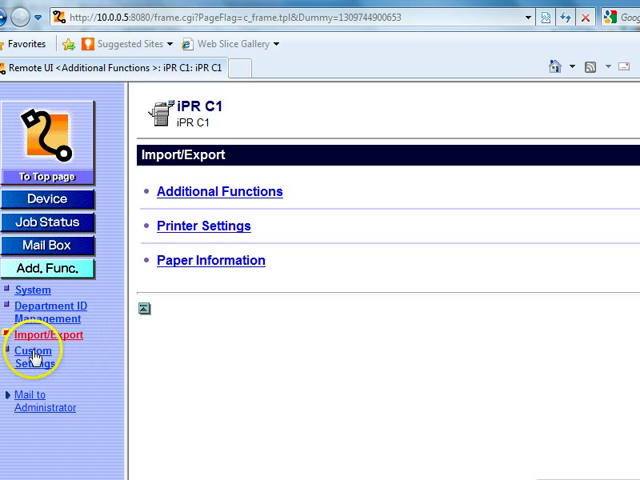
left_click(20, 362)
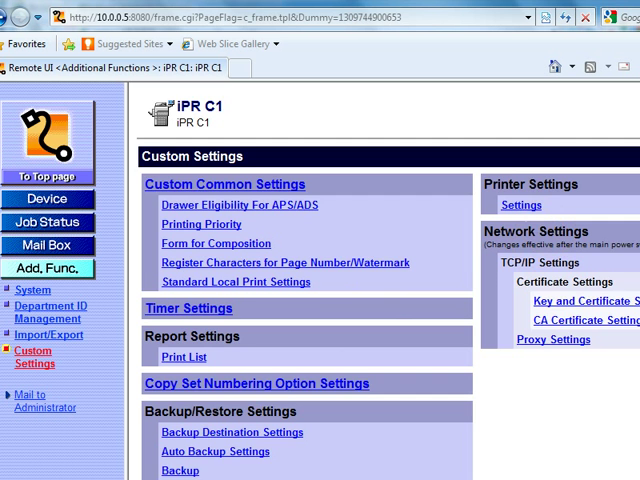
scroll(158, 113, "down", 3)
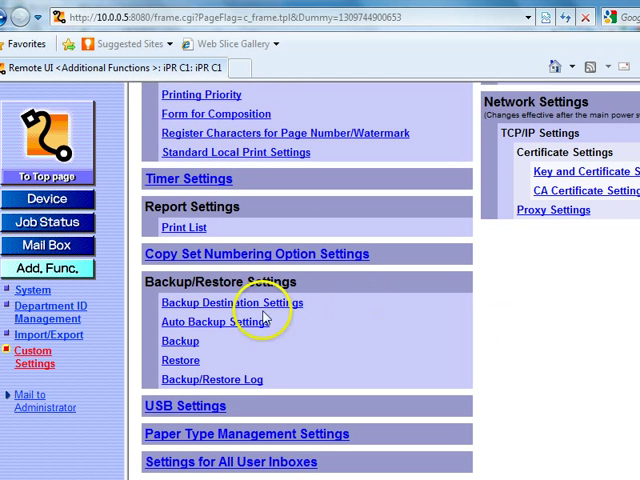
left_click(181, 342)
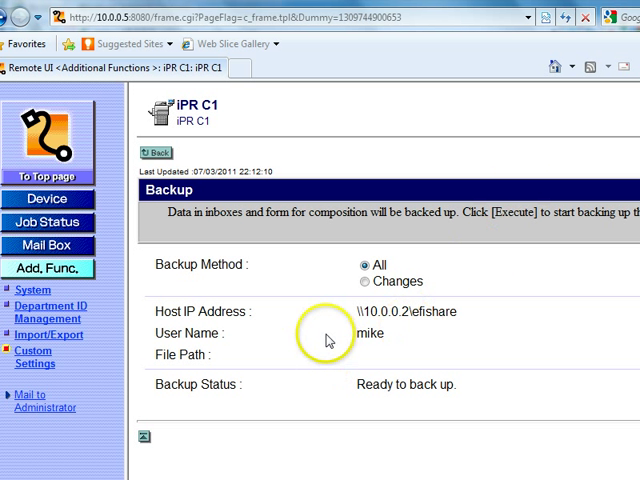
Highlight the \\10.0.0.2\efishare destination and user name, then return to Custom Settings.
left_click_drag(382, 312, 441, 324)
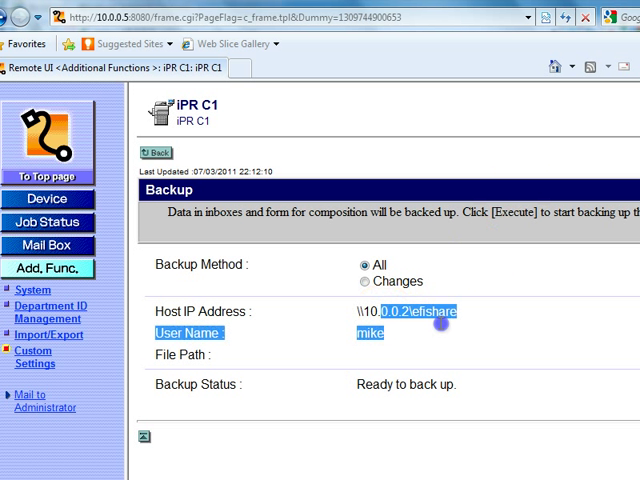
left_click(431, 362)
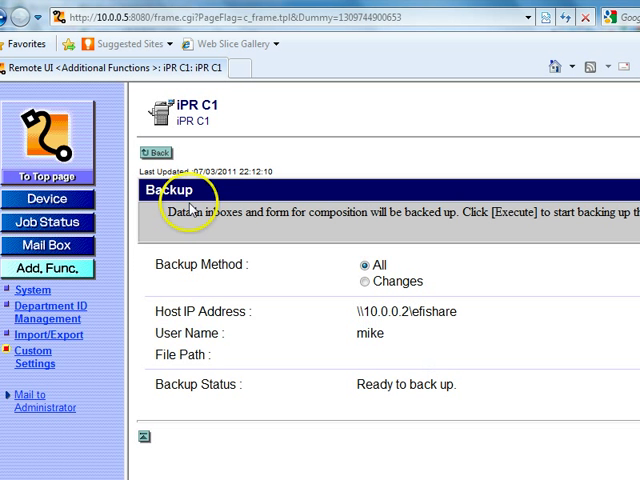
left_click(30, 358)
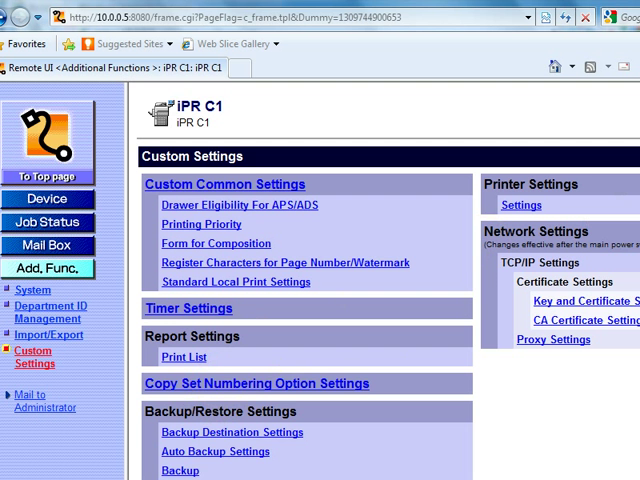
scroll(436, 356, "down", 2)
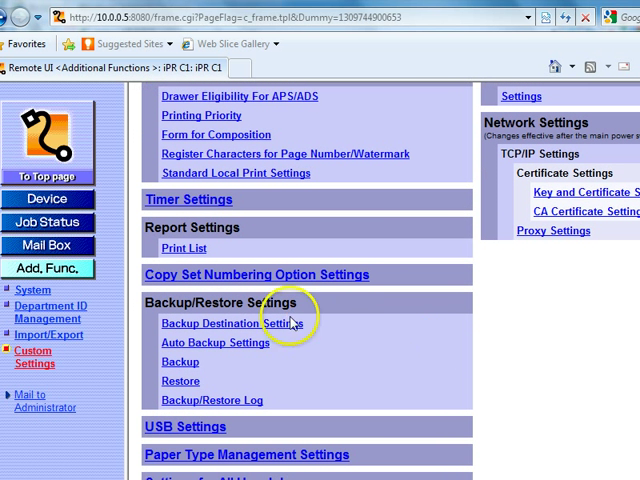
Review Backup Destination Settings, highlighting host 10.0.0.2, share efishare and the user name.
left_click(265, 326)
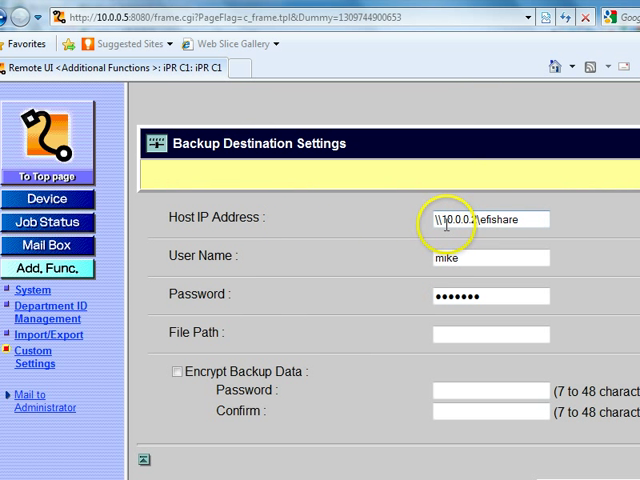
left_click_drag(437, 221, 521, 235)
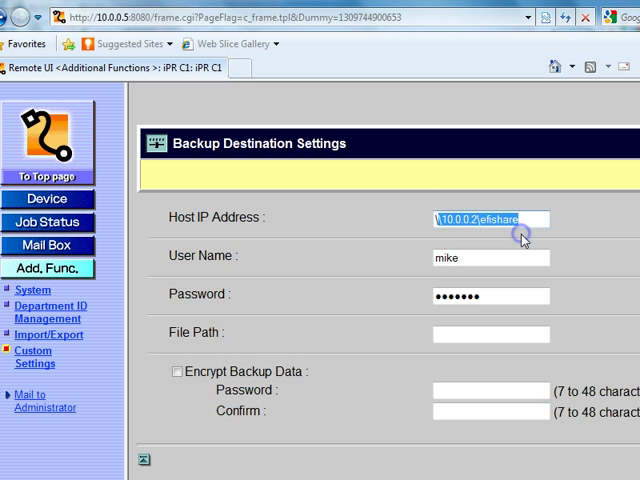
left_click(531, 237)
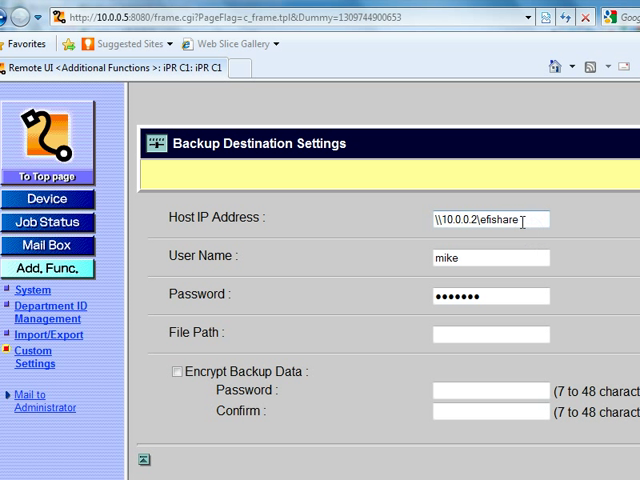
left_click_drag(522, 223, 497, 221)
left_click(484, 240)
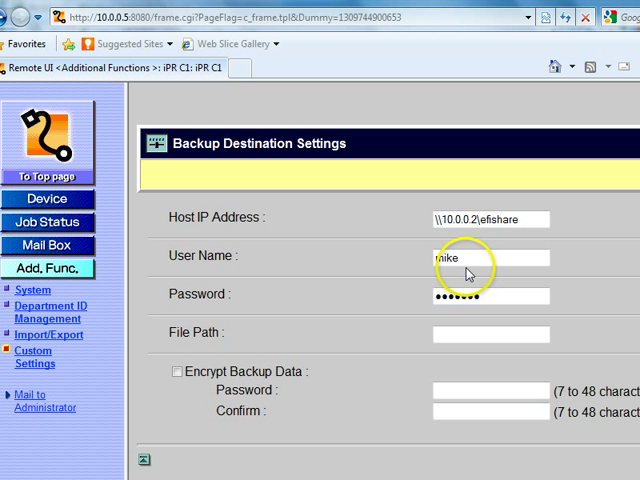
left_click_drag(464, 257, 410, 243)
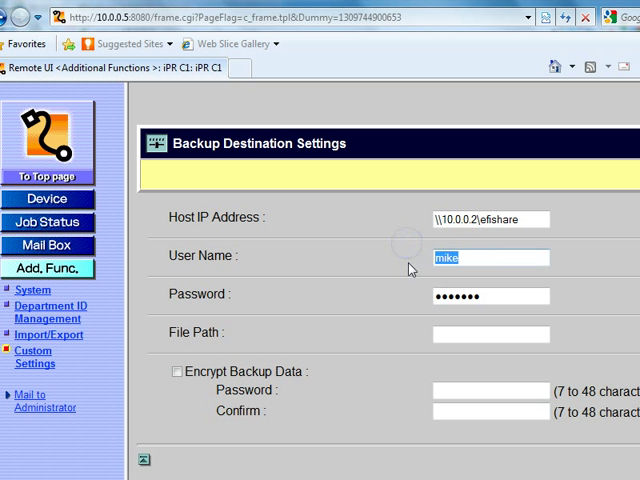
left_click(409, 262)
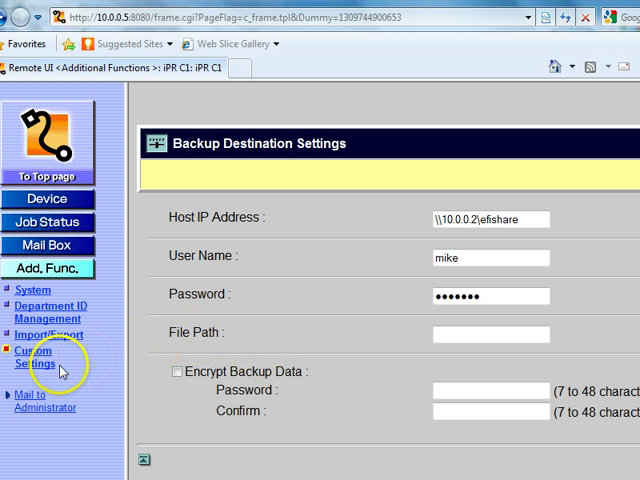
In Auto Backup Settings, check Back up All with the Select Days schedule option.
left_click(28, 360)
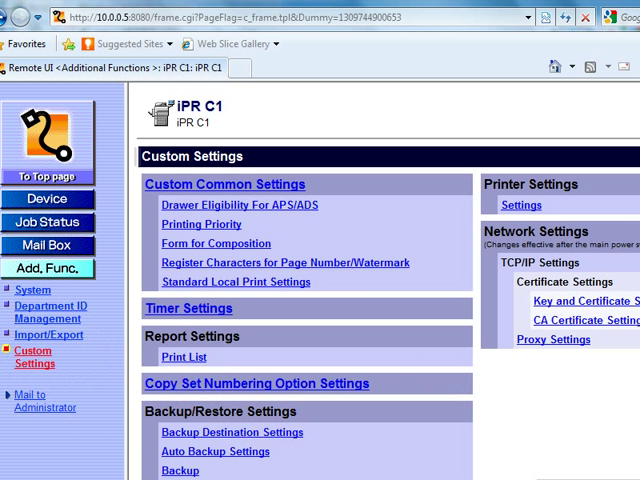
scroll(388, 280, "down", 2)
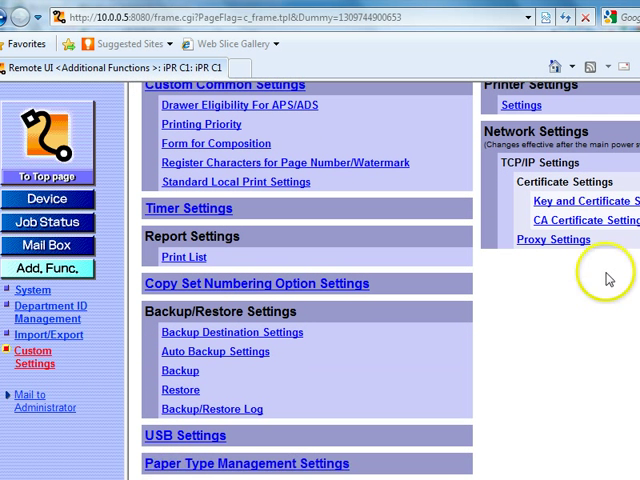
left_click(210, 353)
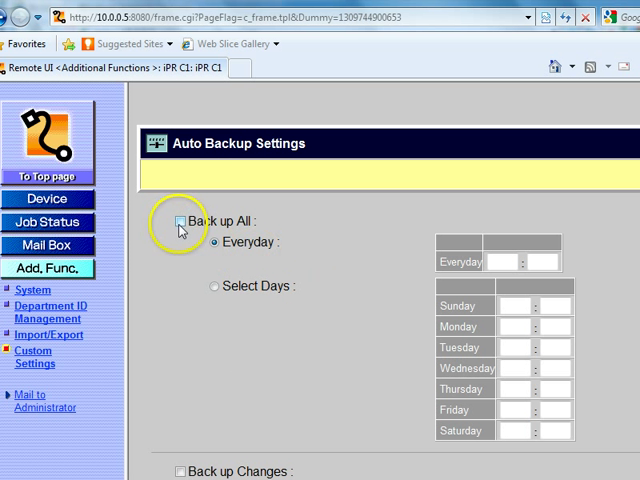
left_click(181, 224)
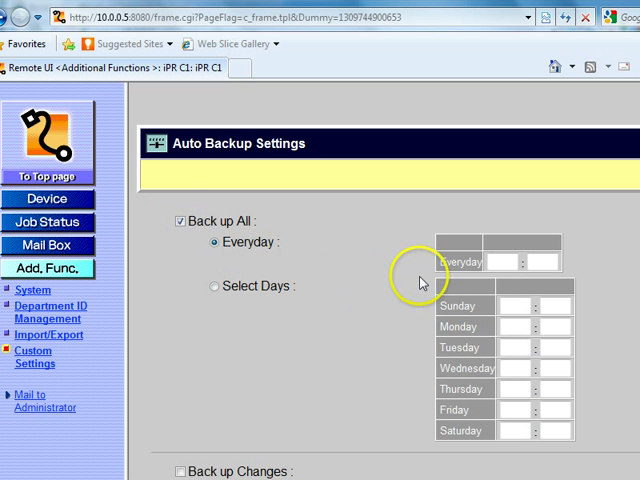
left_click(215, 287)
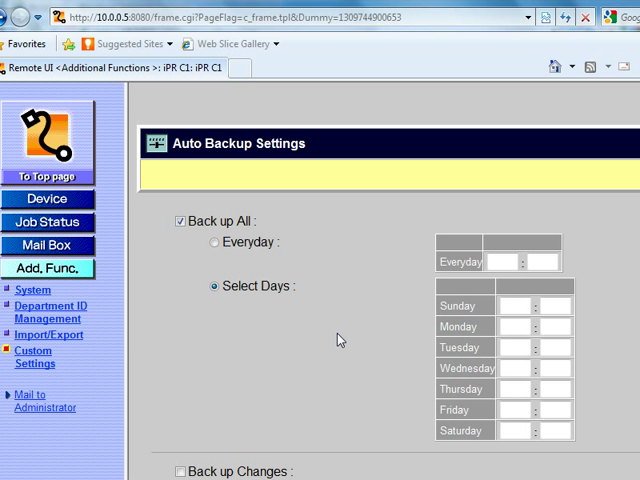
left_click(474, 346)
scroll(390, 300, "down", 3)
scroll(390, 300, "down", 2)
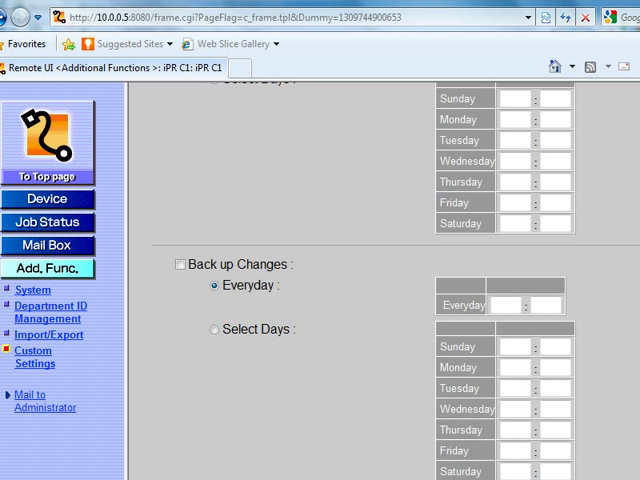
Check Back up Changes with its Everyday option selected.
left_click(181, 252)
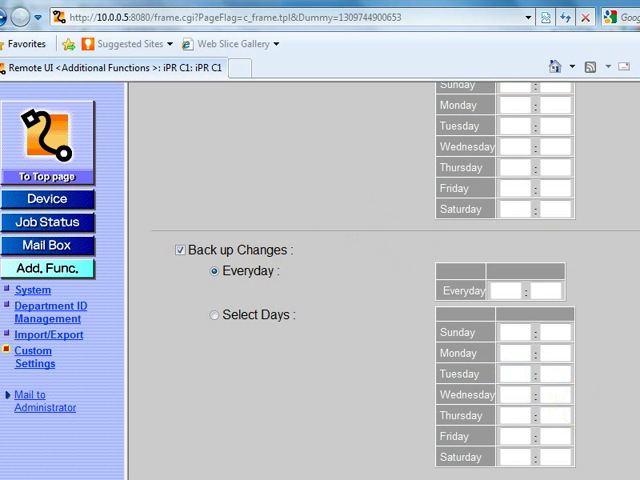
scroll(384, 280, "up", 3)
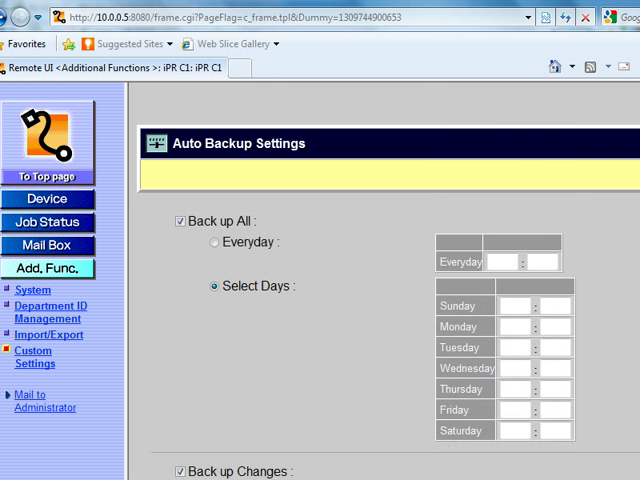
scroll(384, 280, "down", 3)
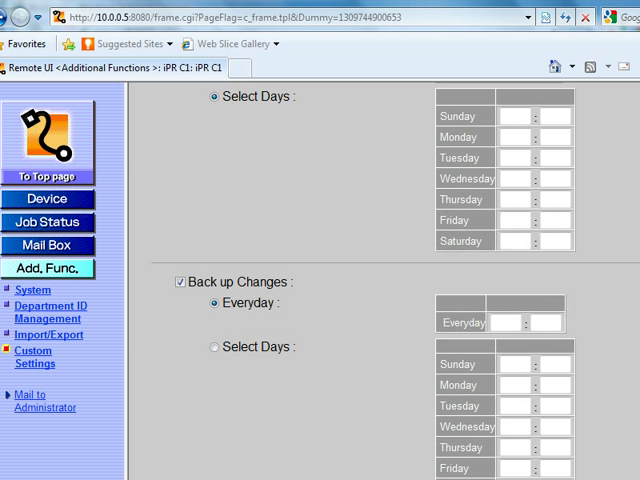
scroll(388, 280, "up", 4)
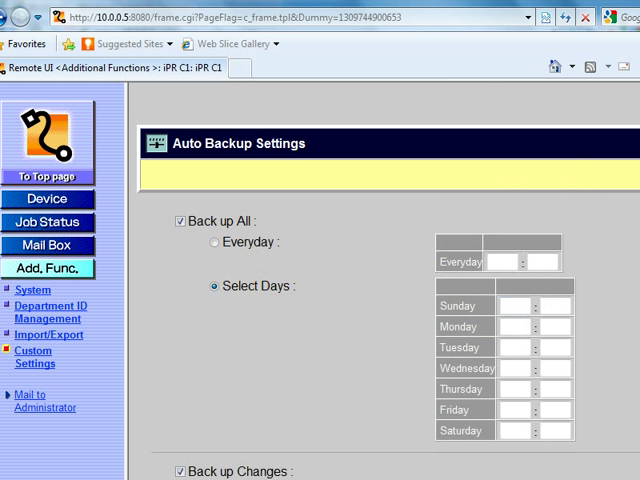
scroll(350, 350, "up", 1)
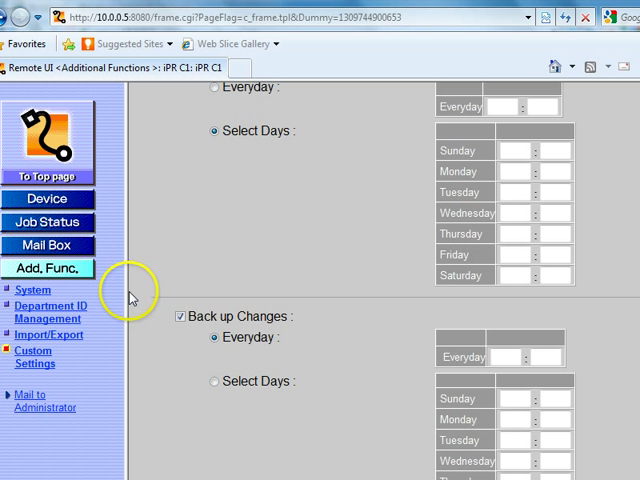
Execute a Back up All to \\10.0.0.2\efishare from the Backup page and confirm.
left_click(21, 360)
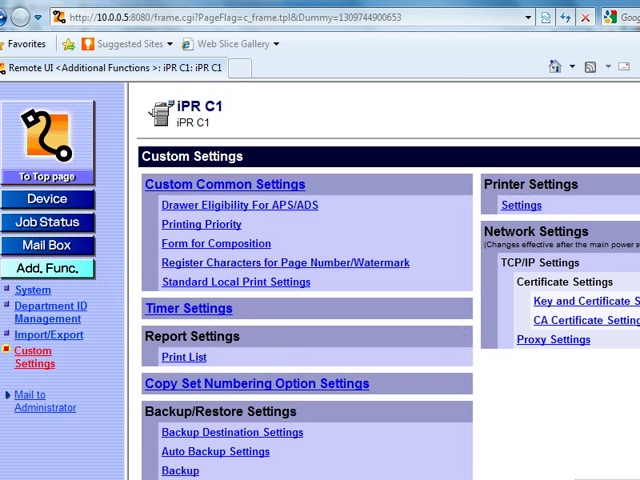
scroll(478, 375, "down", 3)
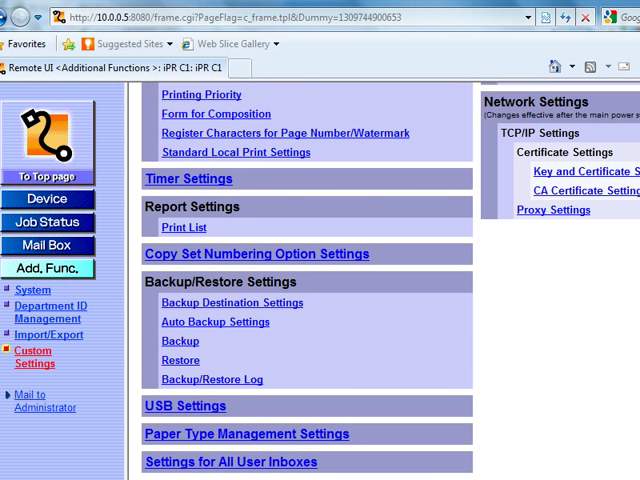
left_click(174, 343)
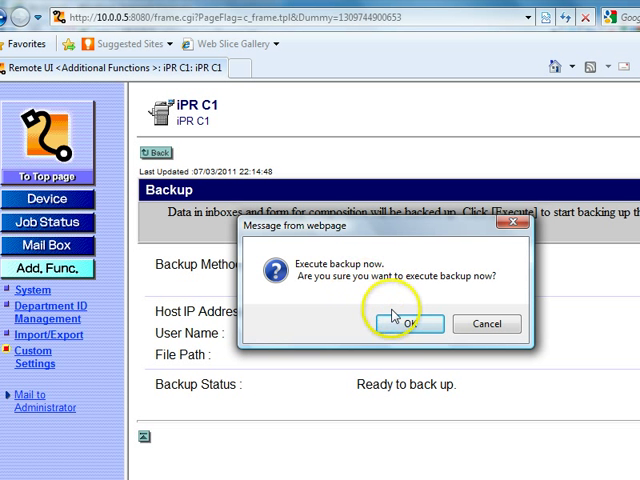
left_click(391, 312)
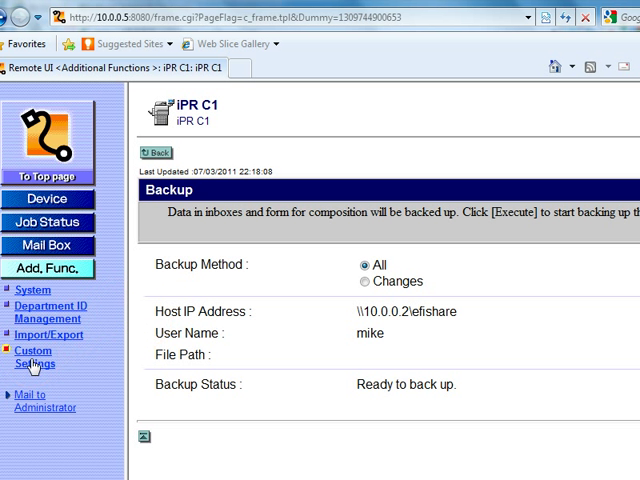
Show the Backup/Restore Log from the Custom Settings list.
left_click(33, 366)
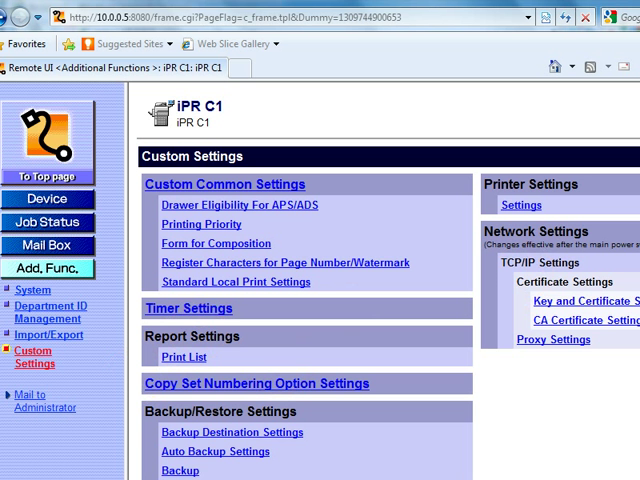
scroll(157, 113, "down", 3)
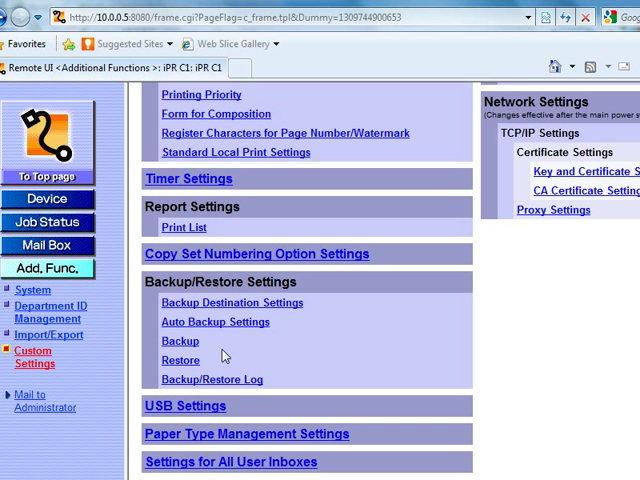
left_click(190, 386)
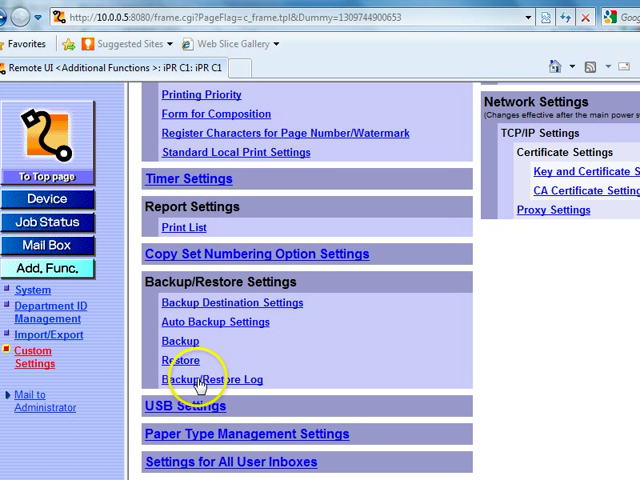
left_click(198, 383)
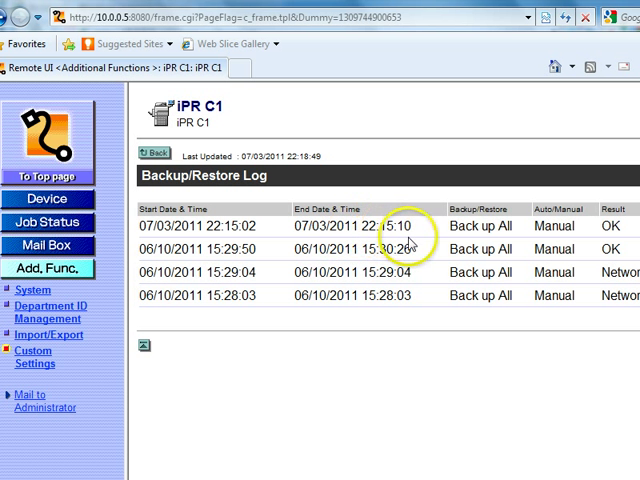
Review the log entries, highlighting the latest Back up All end time and older results showing OK.
left_click(365, 226)
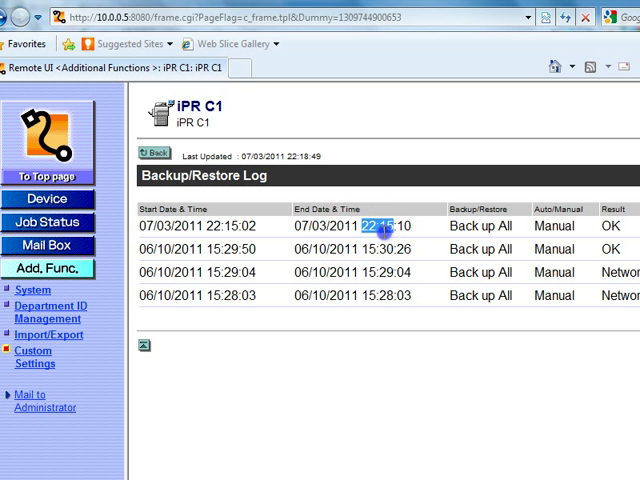
left_click_drag(365, 226, 410, 227)
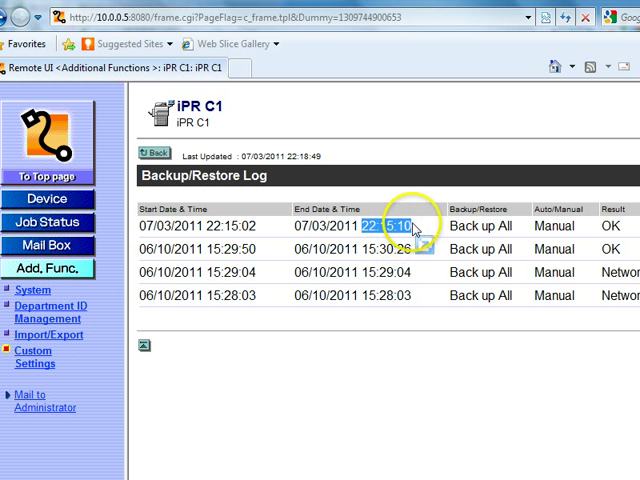
left_click(411, 226)
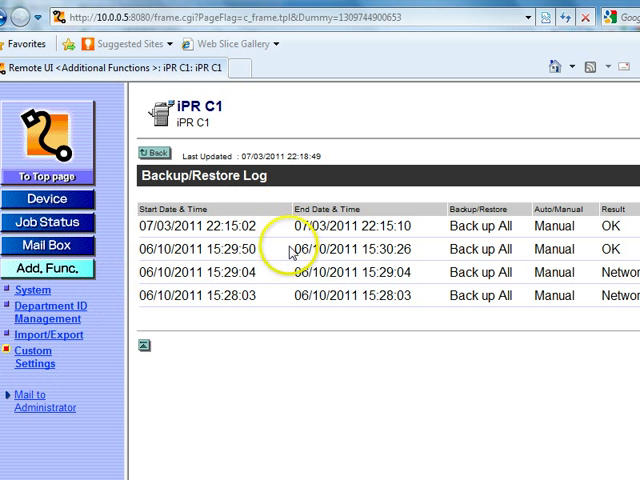
left_click_drag(294, 250, 364, 317)
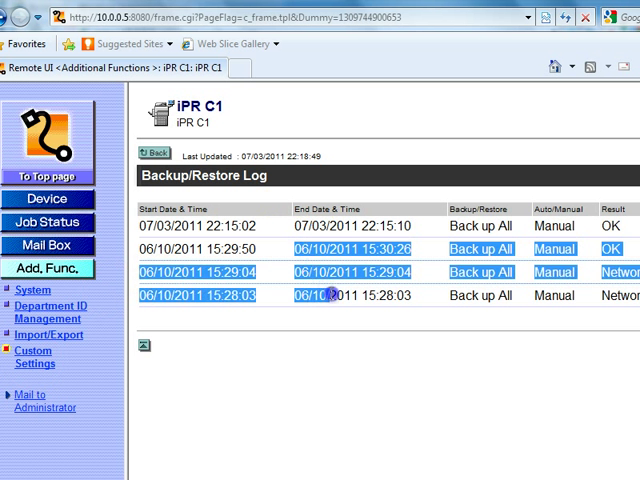
left_click(317, 418)
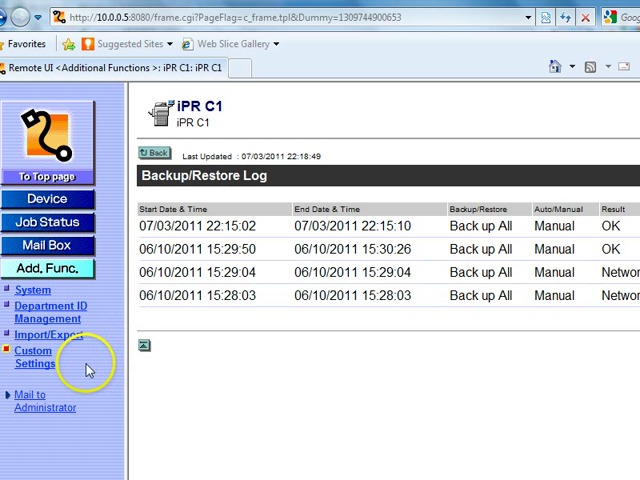
Show the Restore page for \\10.0.0.2\efishare and request the list of available backup data.
left_click(36, 366)
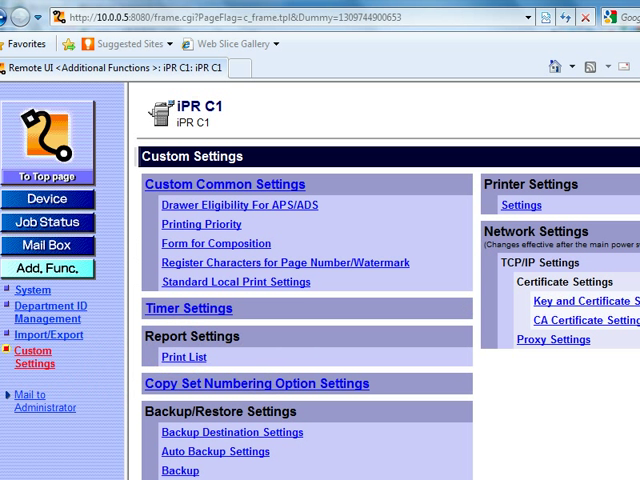
scroll(158, 113, "down", 3)
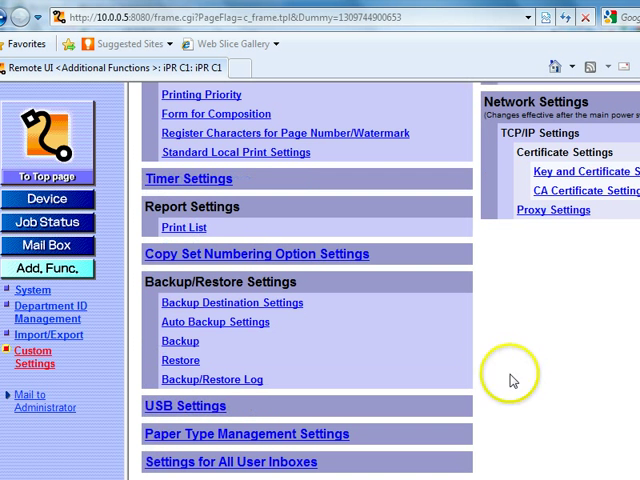
left_click(186, 366)
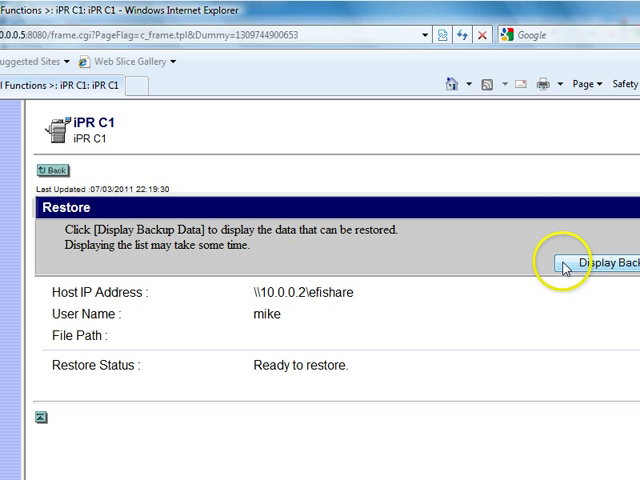
left_click(566, 265)
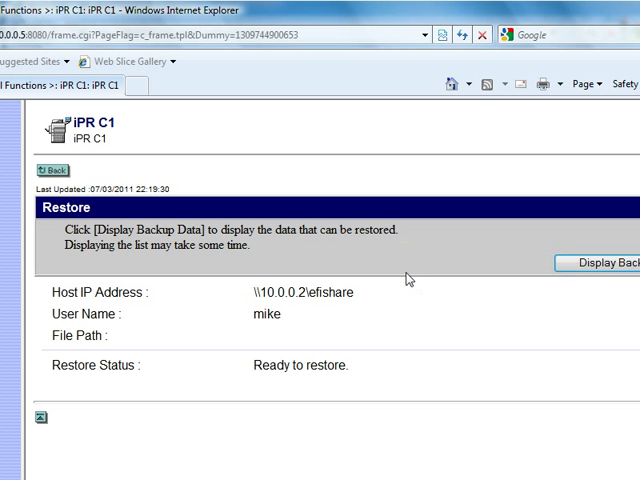